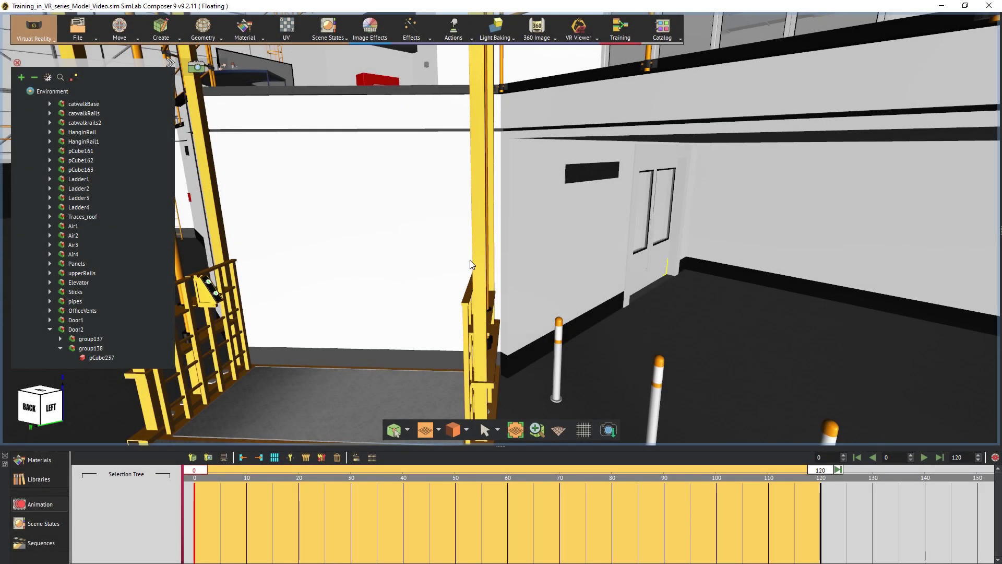
Key the right door group138 swinging open to -90 degrees at frame 60
{"action": "left_click", "coordinate": [658, 260]}
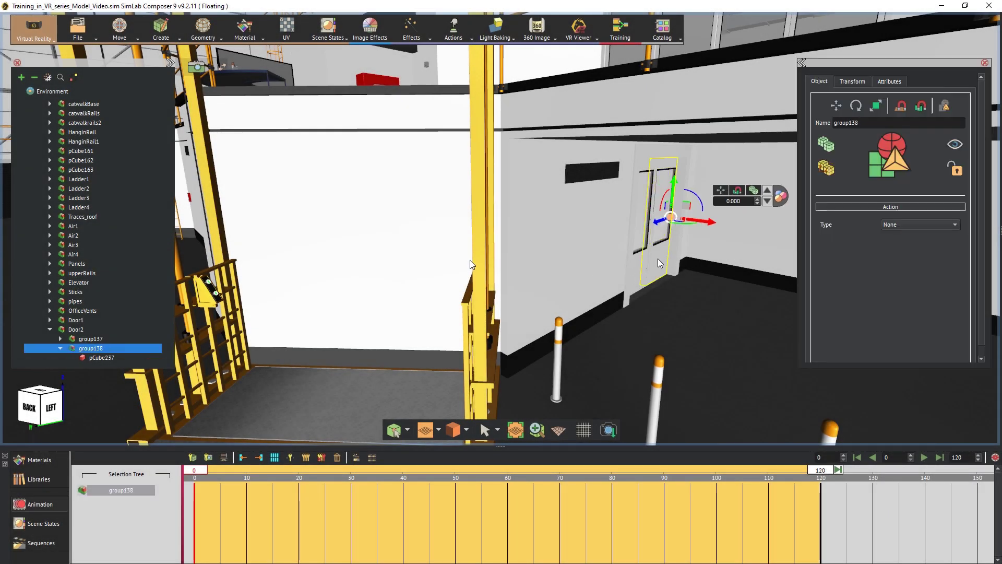
{"action": "key", "text": "f"}
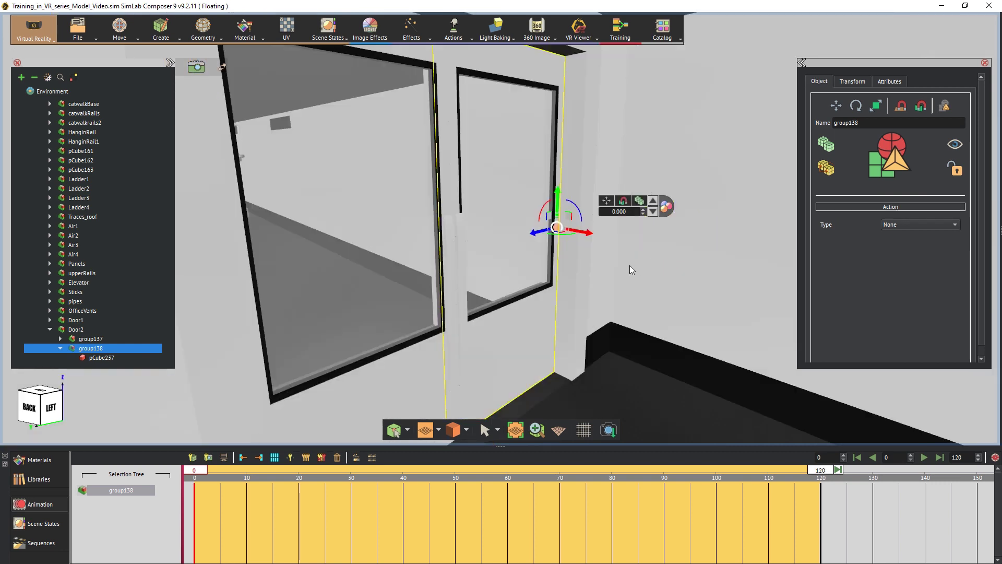
{"action": "left_click_drag", "start_coordinate": [191, 472], "coordinate": [505, 478]}
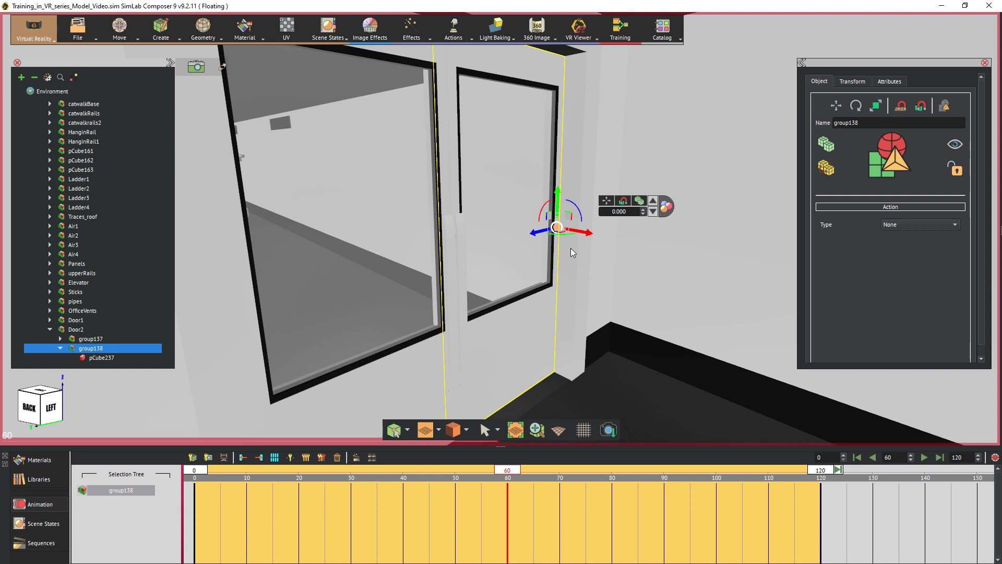
{"action": "left_click_drag", "start_coordinate": [571, 238], "coordinate": [533, 241]}
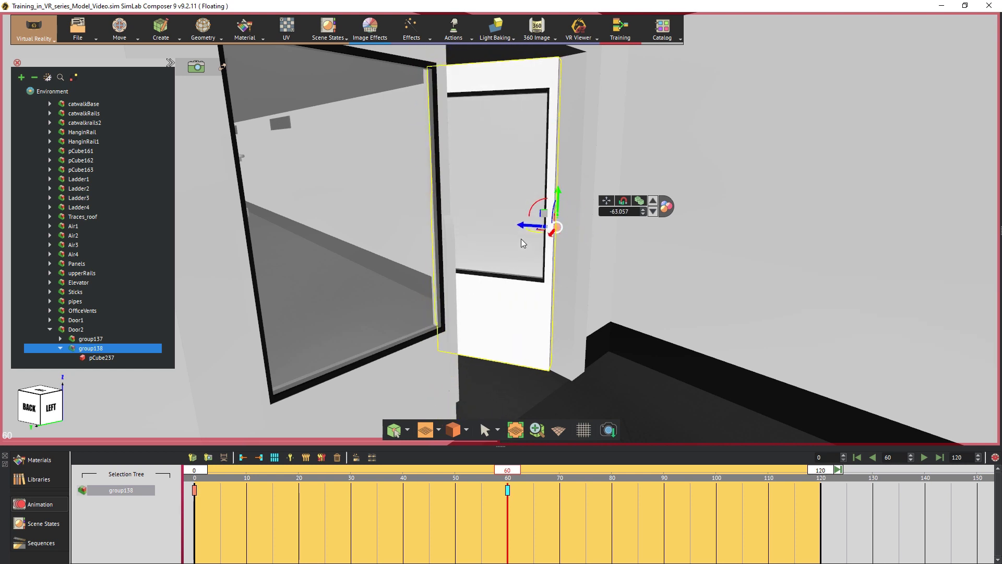
{"action": "double_click", "coordinate": [612, 211]}
{"action": "type", "text": "-90"}
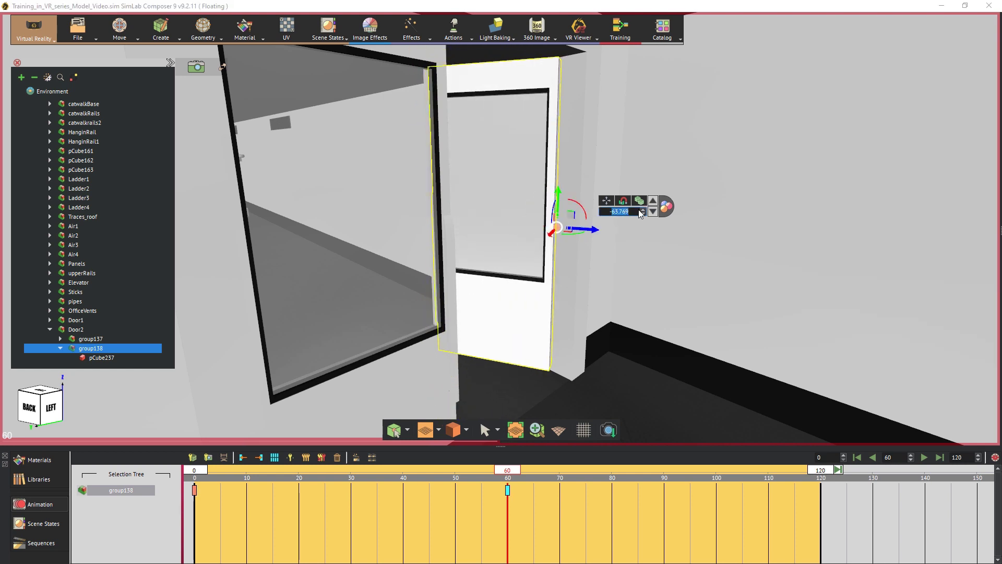
{"action": "key", "text": "Return"}
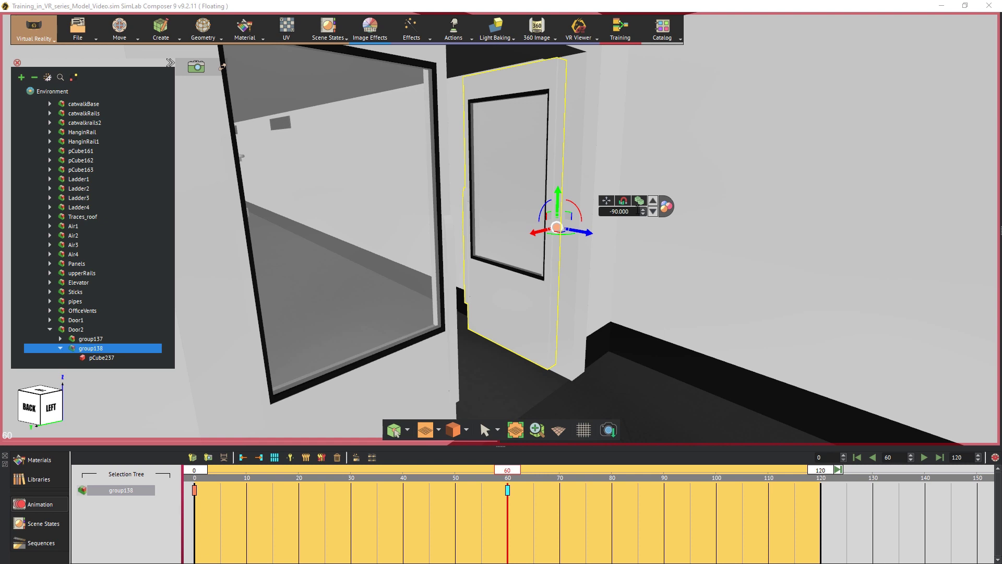
{"action": "left_click", "coordinate": [432, 353]}
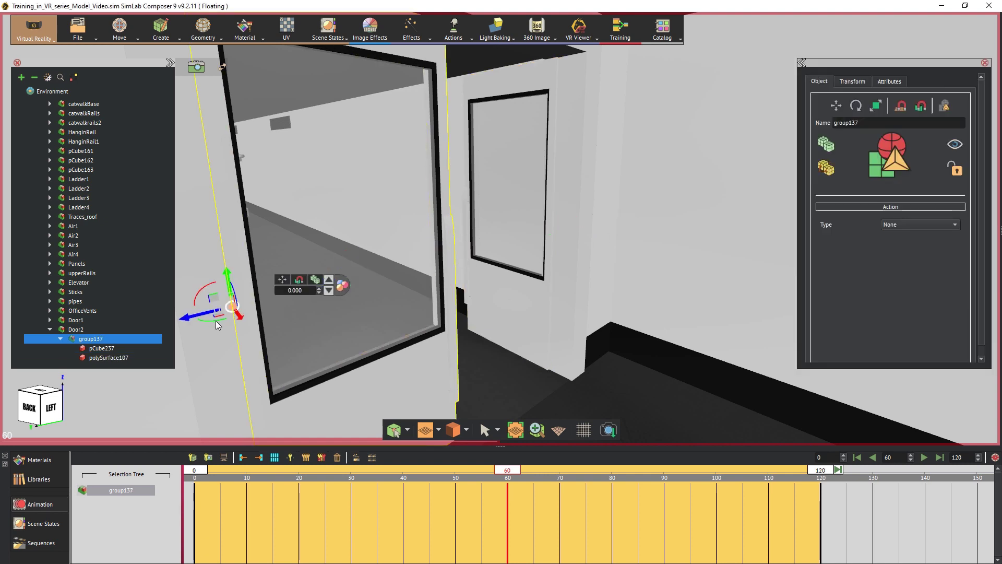
Rotate the left door group137 open to -270 degrees at frame 60, then select Door2
{"action": "left_click_drag", "start_coordinate": [218, 325], "coordinate": [277, 317]}
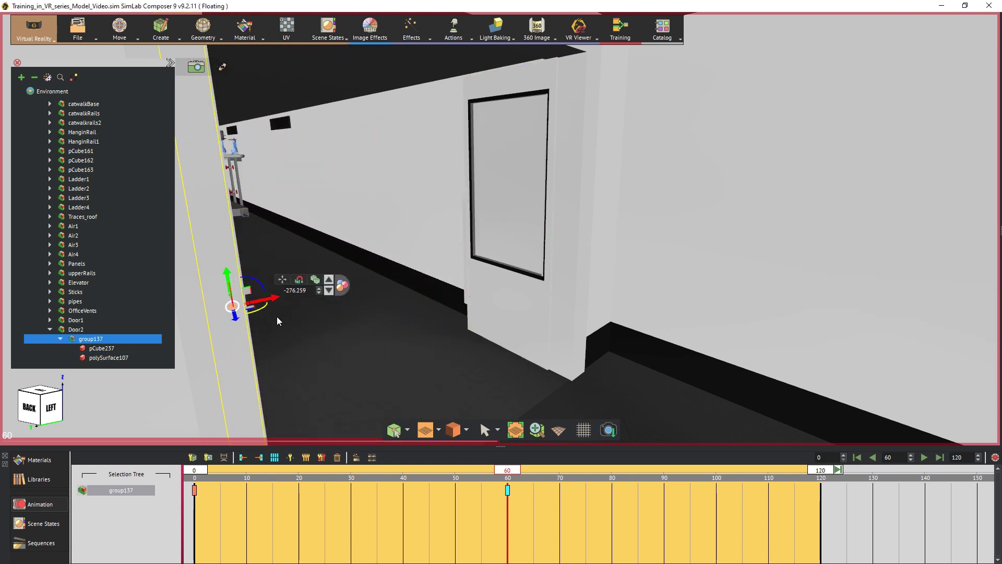
{"action": "double_click", "coordinate": [289, 290]}
{"action": "type", "text": "-270"}
{"action": "key", "text": "Return"}
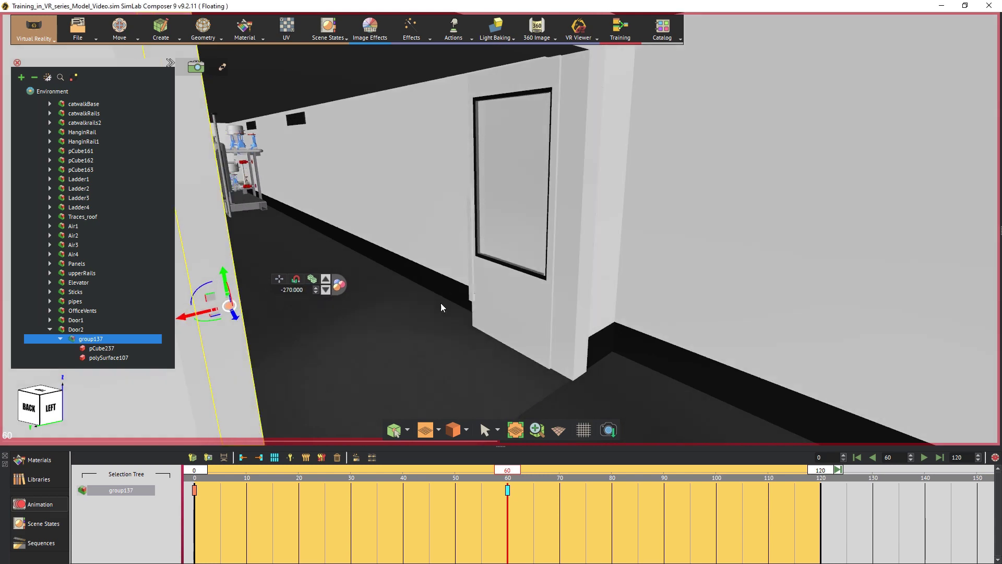
{"action": "left_click_drag", "start_coordinate": [440, 307], "coordinate": [393, 305]}
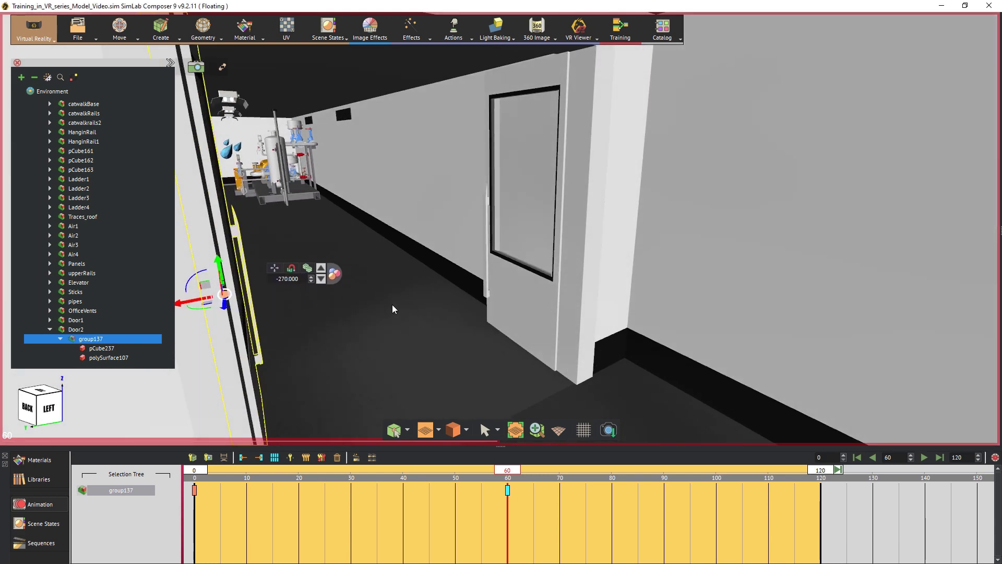
{"action": "left_click", "coordinate": [76, 329]}
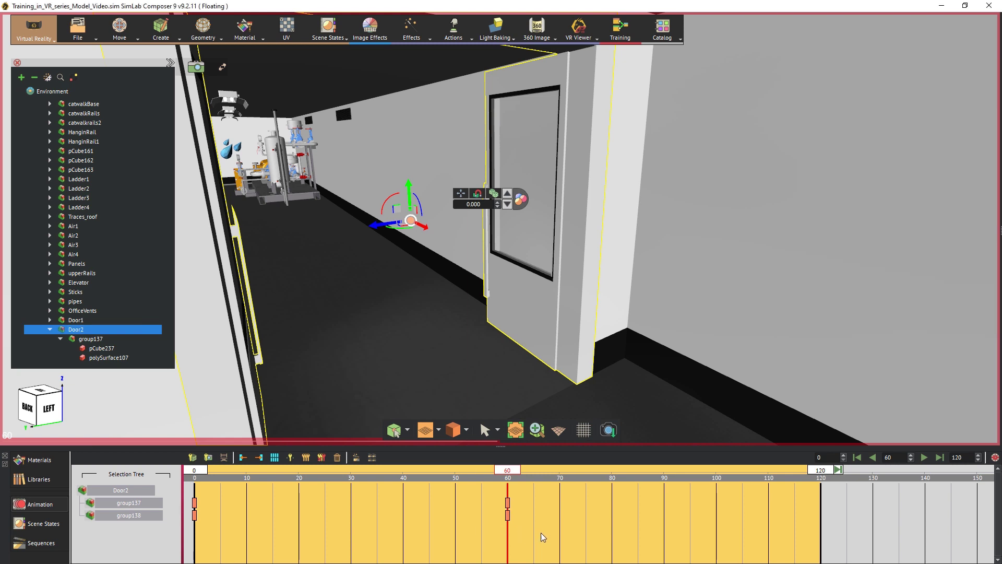
Build the Automatic_Door sequence from the Door2 keys at frames 0 and 60, with Create Reverse ticked
{"action": "left_click_drag", "start_coordinate": [546, 538], "coordinate": [185, 472]}
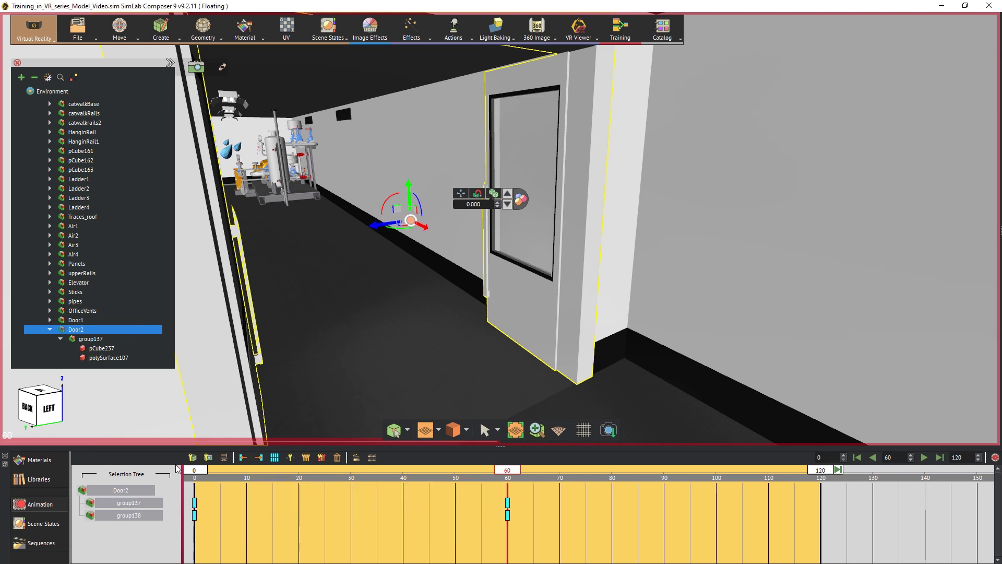
{"action": "left_click", "coordinate": [357, 458]}
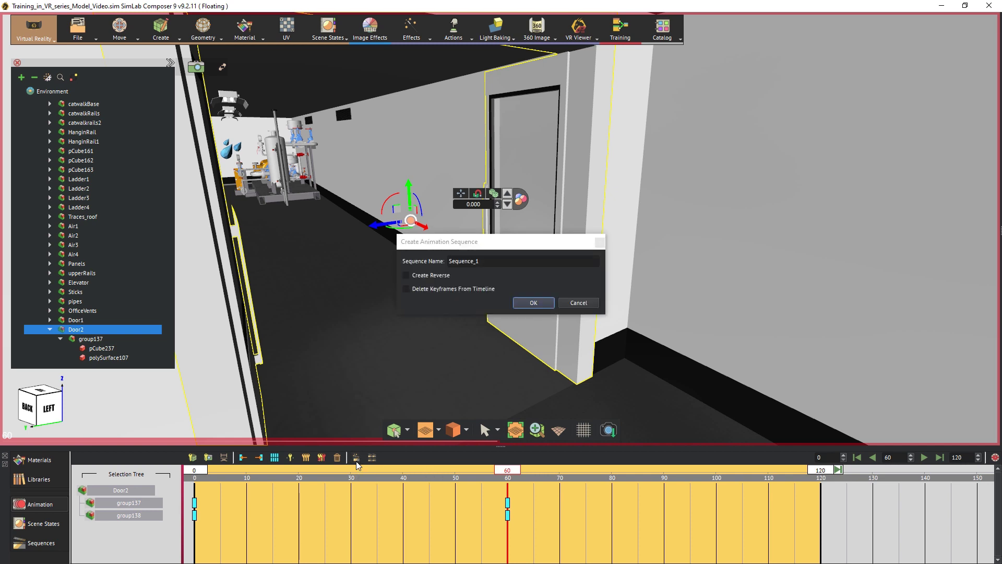
{"action": "double_click", "coordinate": [488, 261]}
{"action": "type", "text": "Automatic_"}
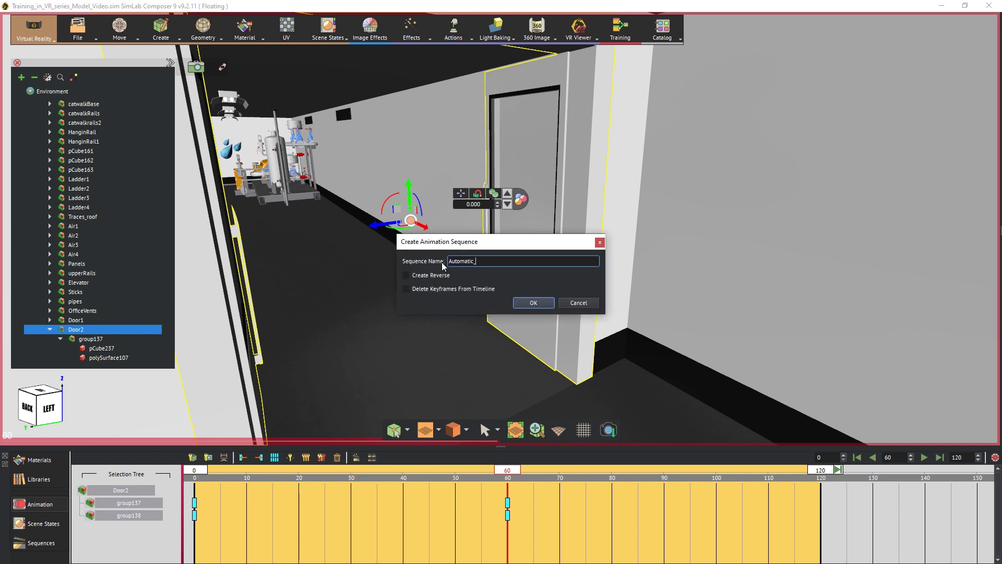
{"action": "type", "text": "Door"}
{"action": "left_click", "coordinate": [433, 276]}
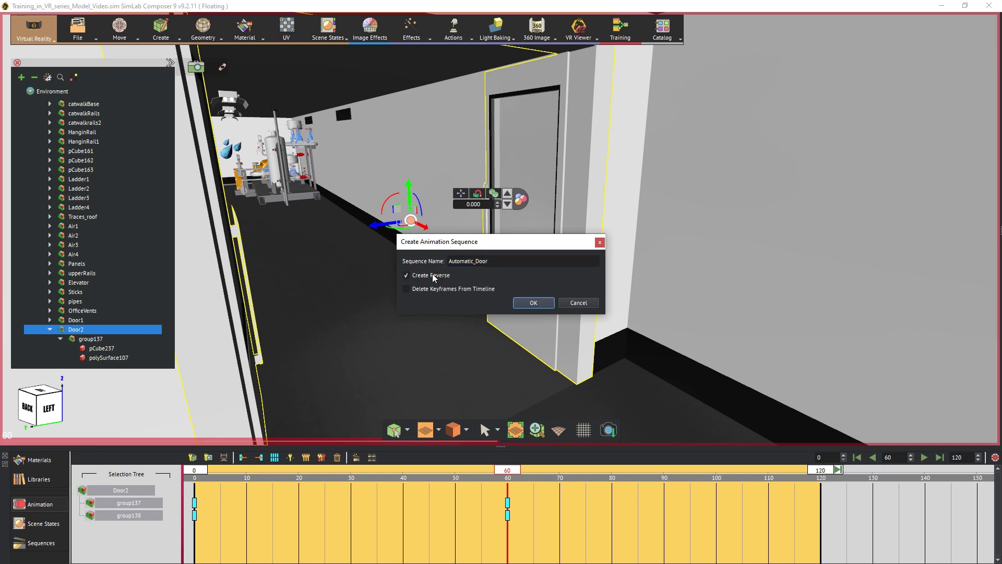
{"action": "left_click", "coordinate": [535, 304]}
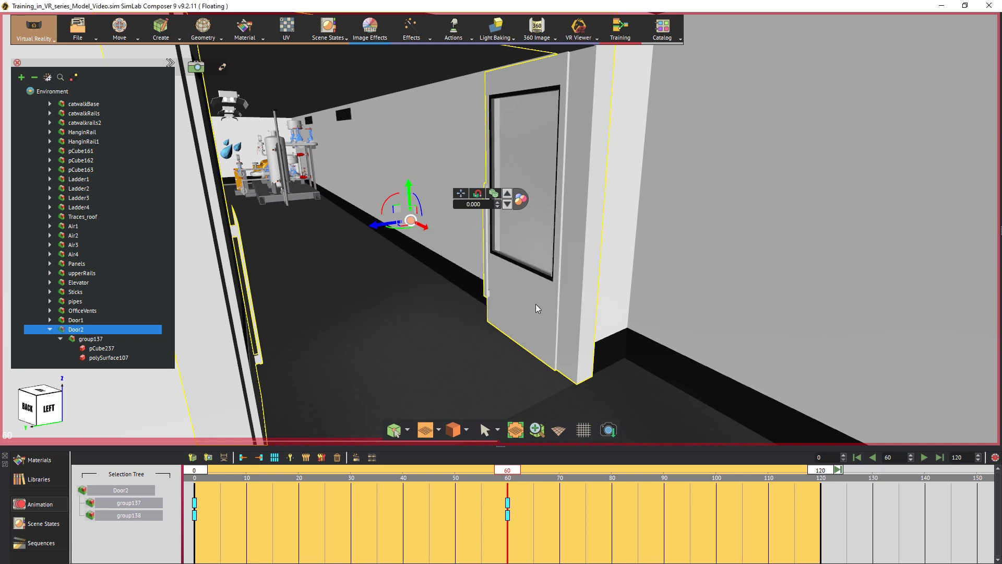
Preview the door animation mid-swing, then launch Training Builder to an empty Diagram_0
{"action": "left_click_drag", "start_coordinate": [397, 488], "coordinate": [195, 496]}
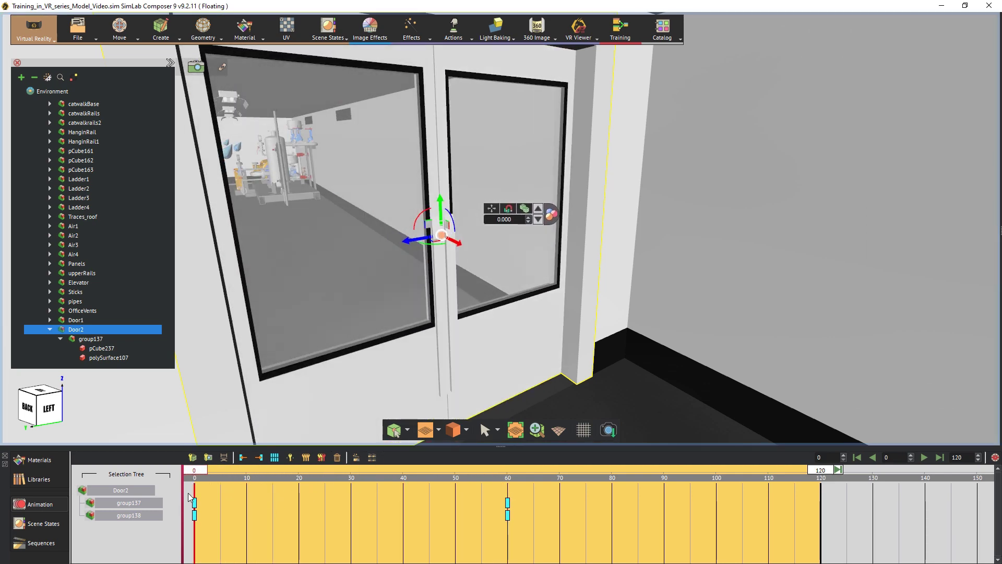
{"action": "left_click", "coordinate": [618, 40]}
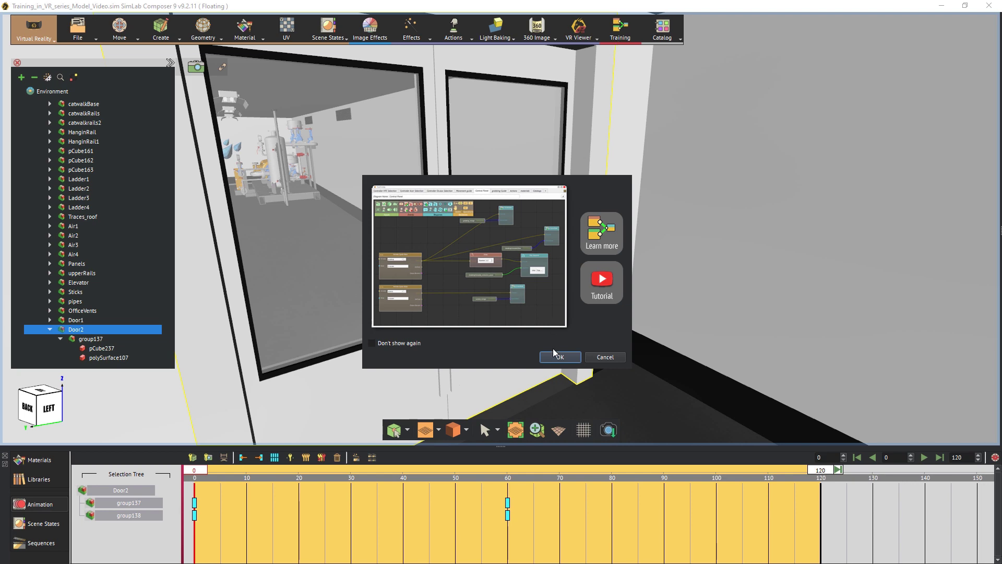
{"action": "left_click", "coordinate": [554, 358]}
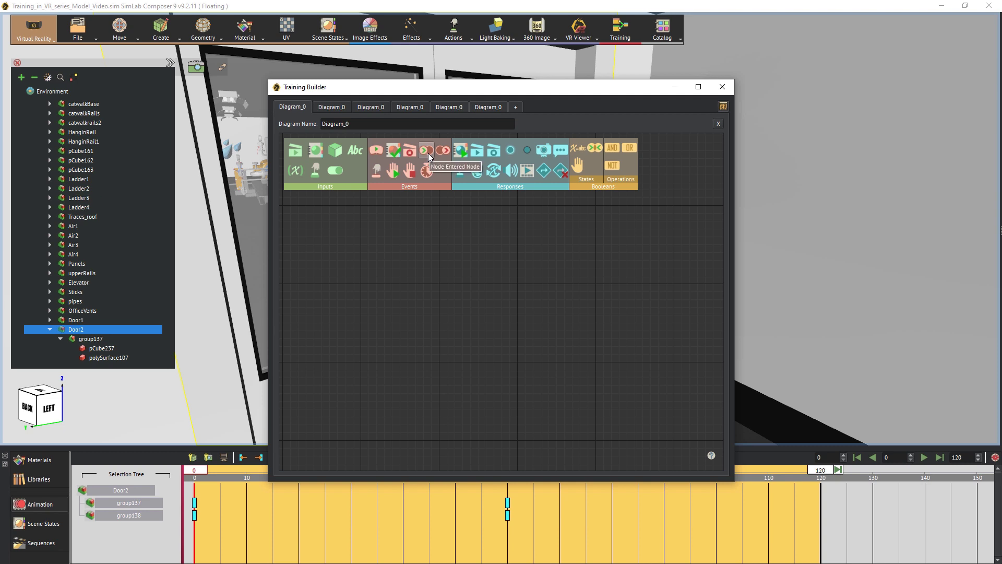
Add a Node Entered Node event with a ViewerStartPosition scene node wired into SceneNode A
{"action": "left_click_drag", "start_coordinate": [428, 153], "coordinate": [473, 295]}
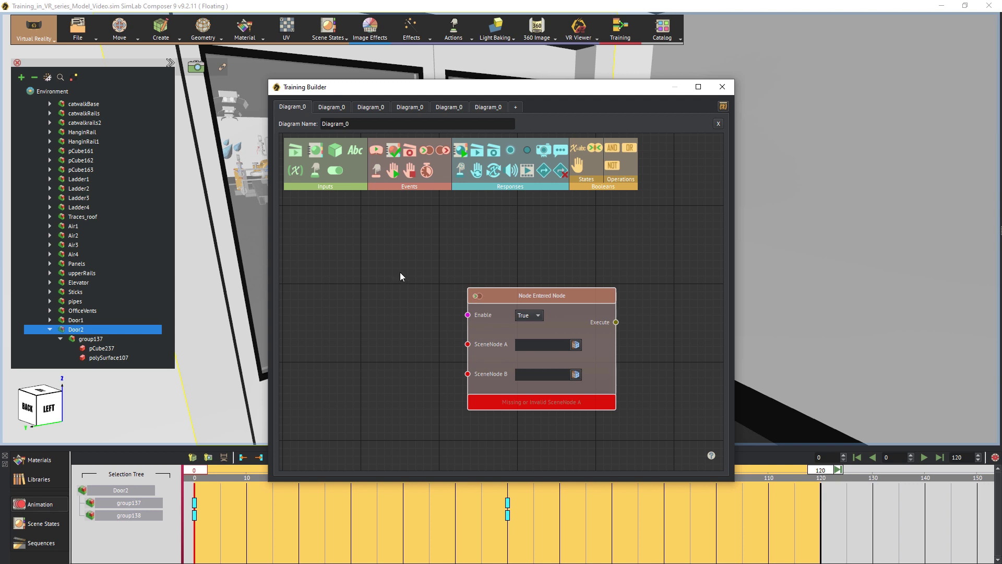
{"action": "left_click", "coordinate": [33, 77]}
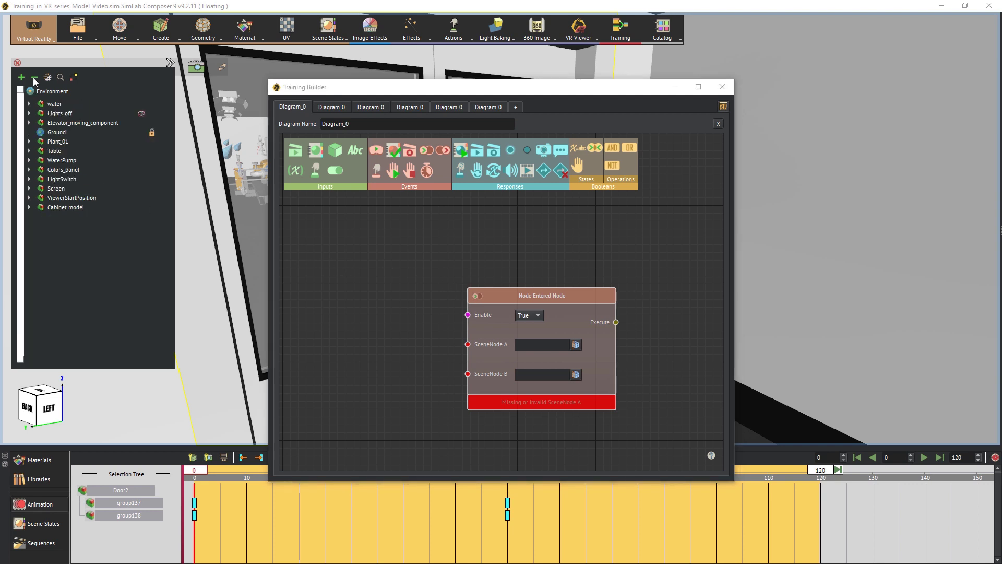
{"action": "left_click", "coordinate": [84, 198]}
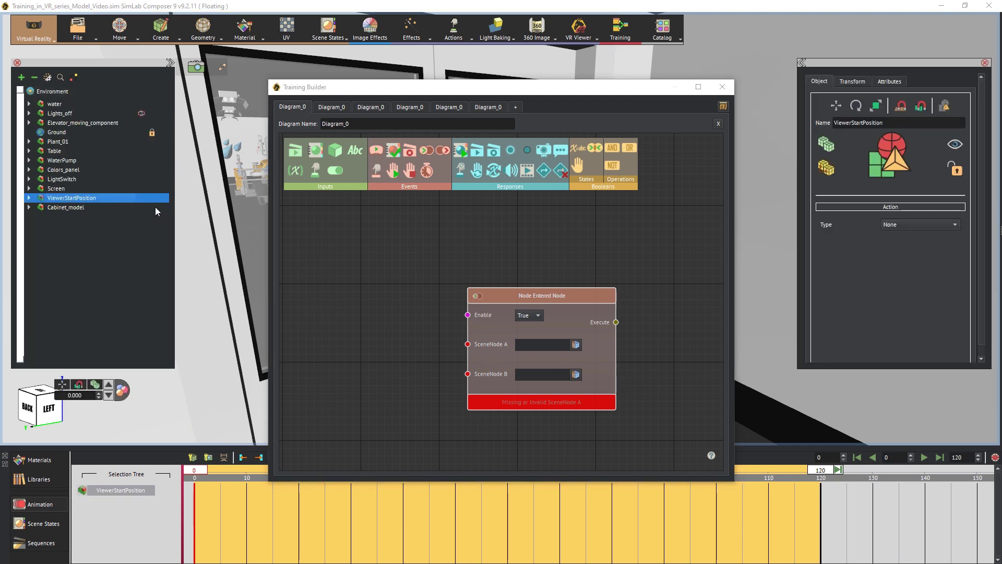
{"action": "left_click_drag", "start_coordinate": [335, 150], "coordinate": [375, 296]}
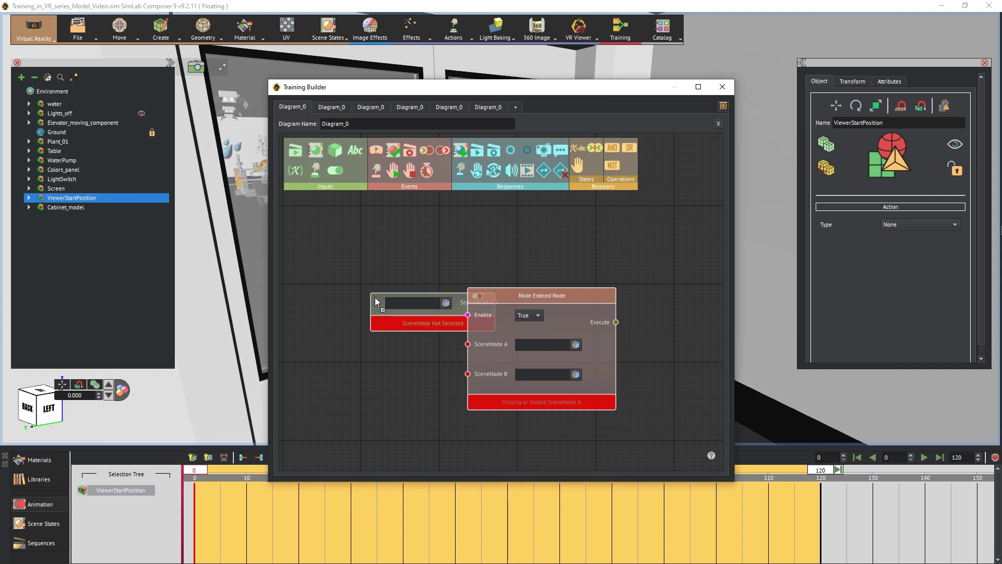
{"action": "left_click", "coordinate": [423, 304]}
{"action": "left_click_drag", "start_coordinate": [471, 303], "coordinate": [468, 345]}
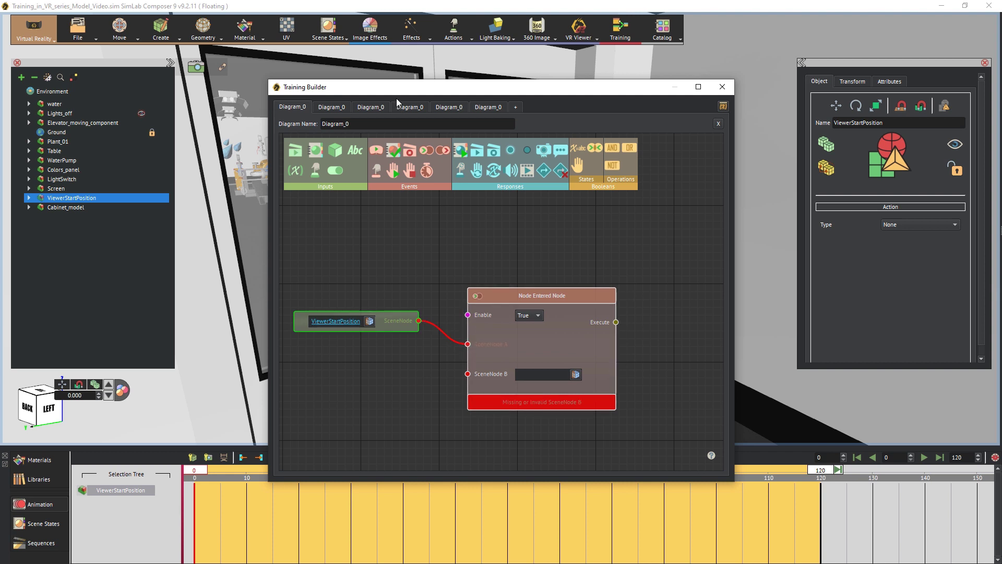
{"action": "left_click_drag", "start_coordinate": [397, 92], "coordinate": [640, 84]}
Create a cylinder shape with radius 2
{"action": "scroll", "coordinate": [397, 293], "scroll_direction": "up", "scroll_amount": 5}
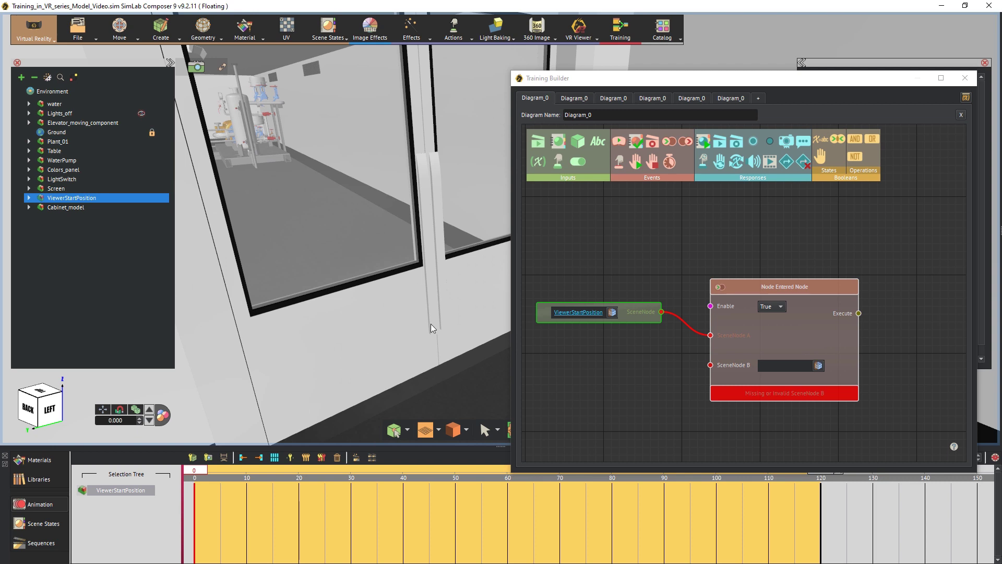
{"action": "scroll", "coordinate": [428, 314], "scroll_direction": "up", "scroll_amount": 3}
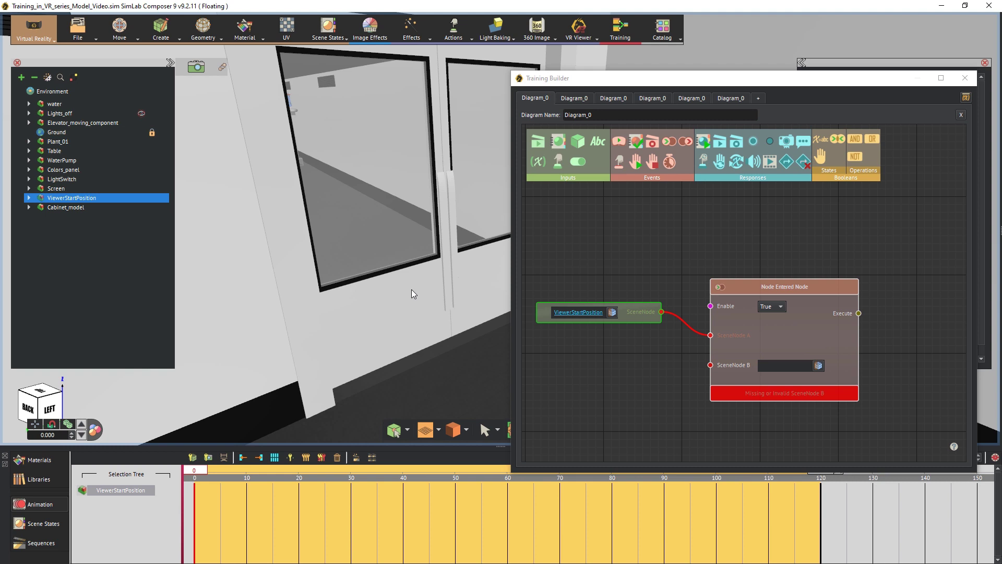
{"action": "left_click", "coordinate": [173, 29]}
{"action": "mouse_move", "coordinate": [169, 71]}
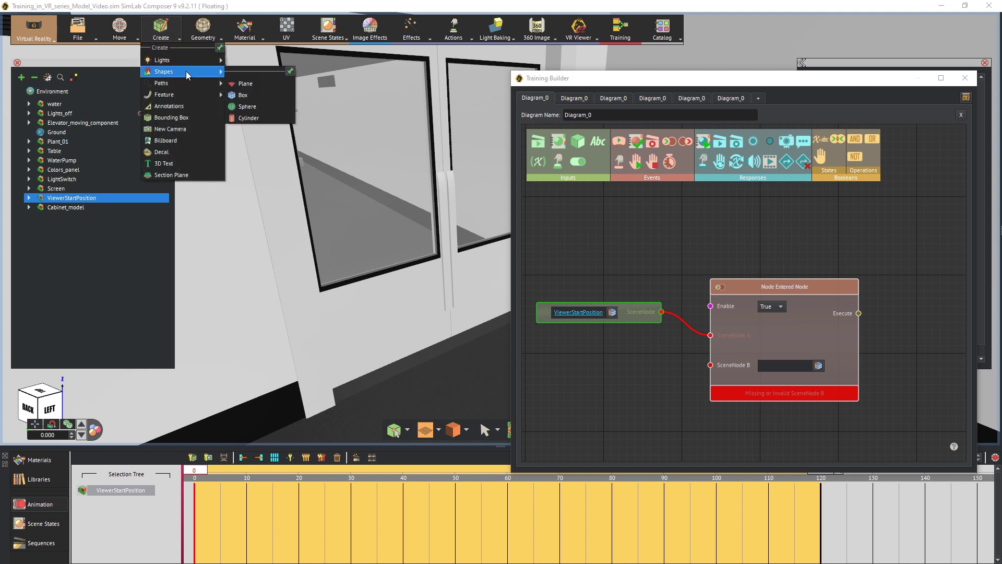
{"action": "left_click", "coordinate": [255, 118]}
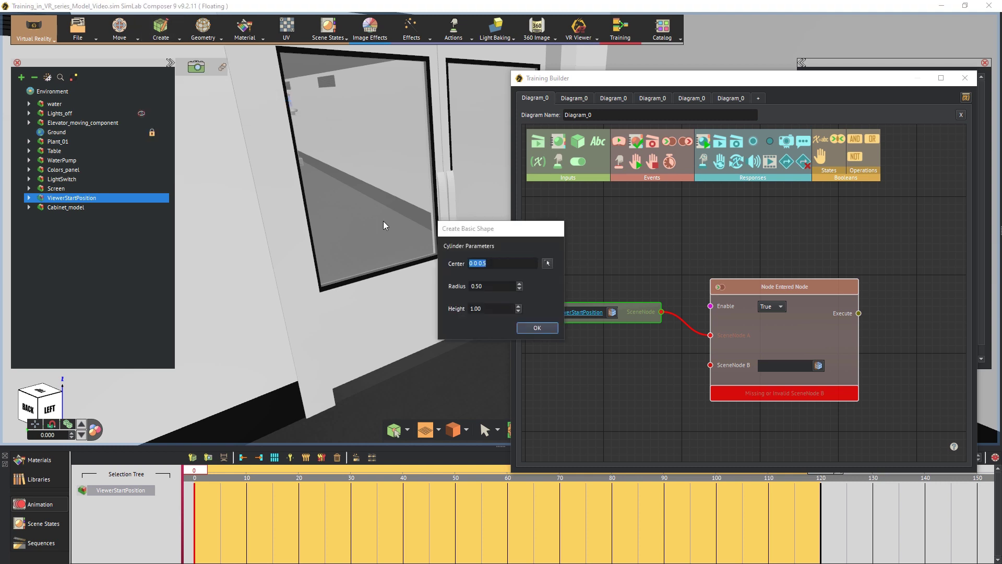
{"action": "left_click", "coordinate": [489, 289]}
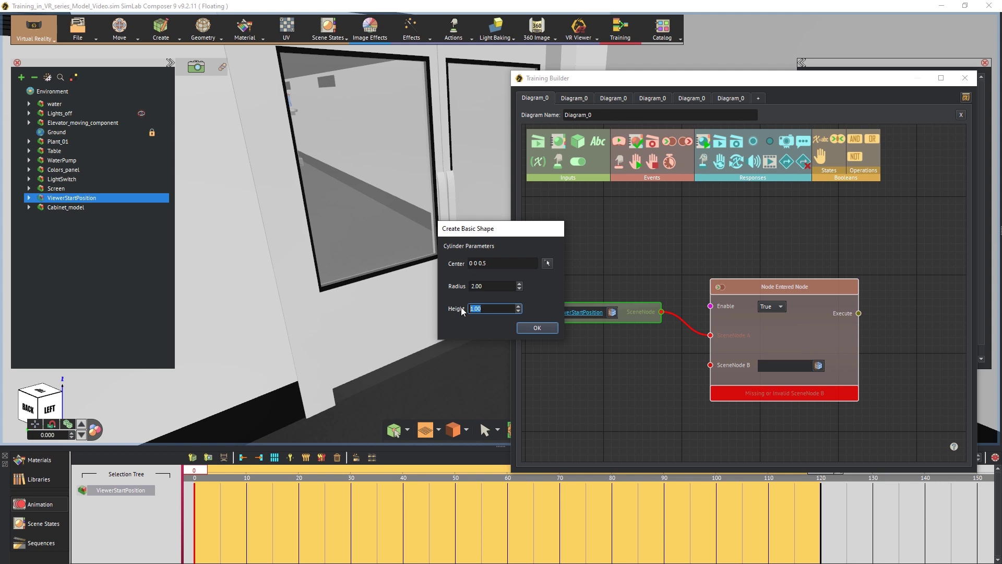
{"action": "type", "text": "2"}
{"action": "left_click", "coordinate": [533, 328]}
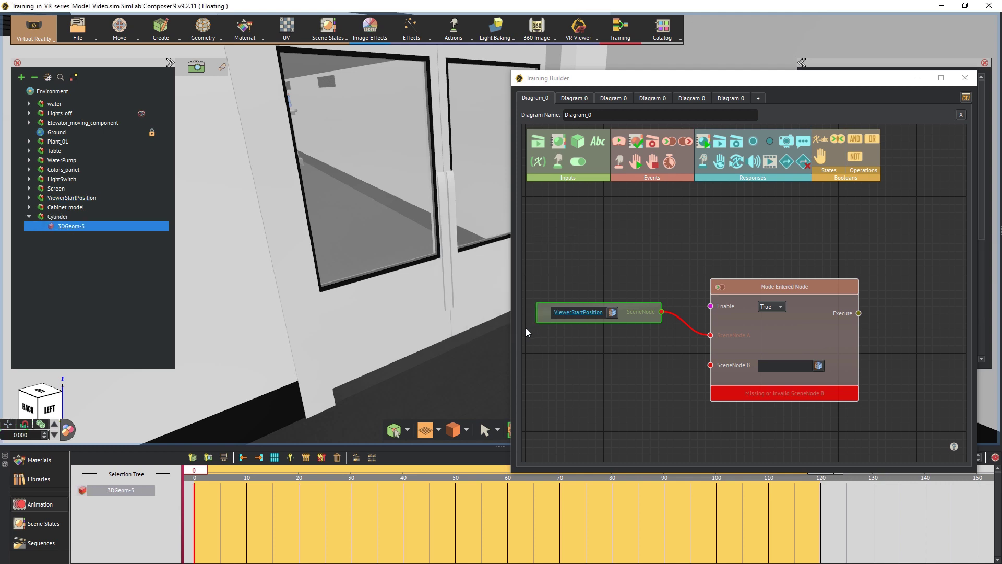
Move the cylinder onto the floor by the doors, fit its radius, and add a scene-node input
{"action": "left_click", "coordinate": [462, 342]}
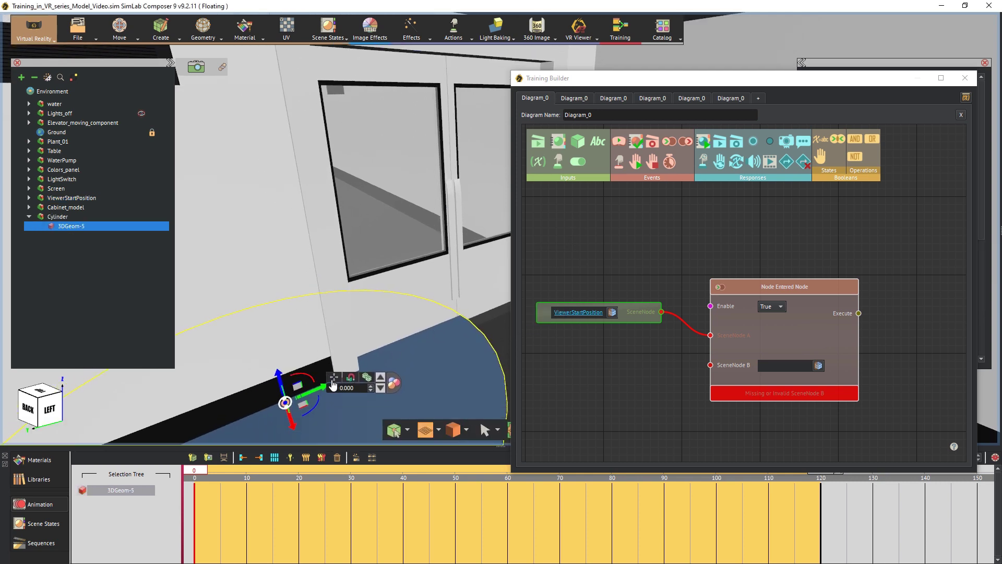
{"action": "left_click_drag", "start_coordinate": [333, 385], "coordinate": [258, 378]}
{"action": "left_click", "coordinate": [314, 313]}
{"action": "left_click_drag", "start_coordinate": [308, 356], "coordinate": [336, 341]}
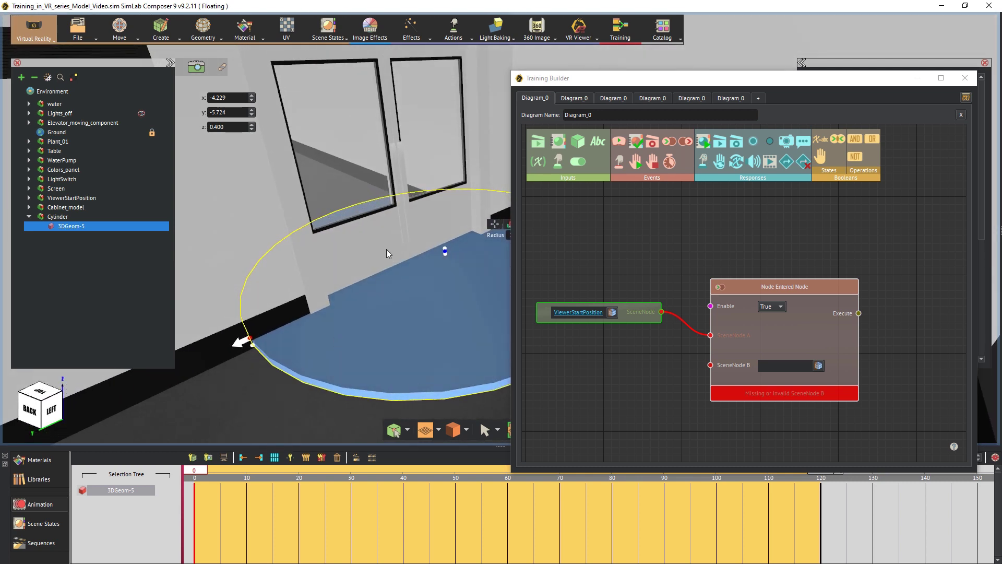
{"action": "left_click_drag", "start_coordinate": [249, 340], "coordinate": [274, 330]}
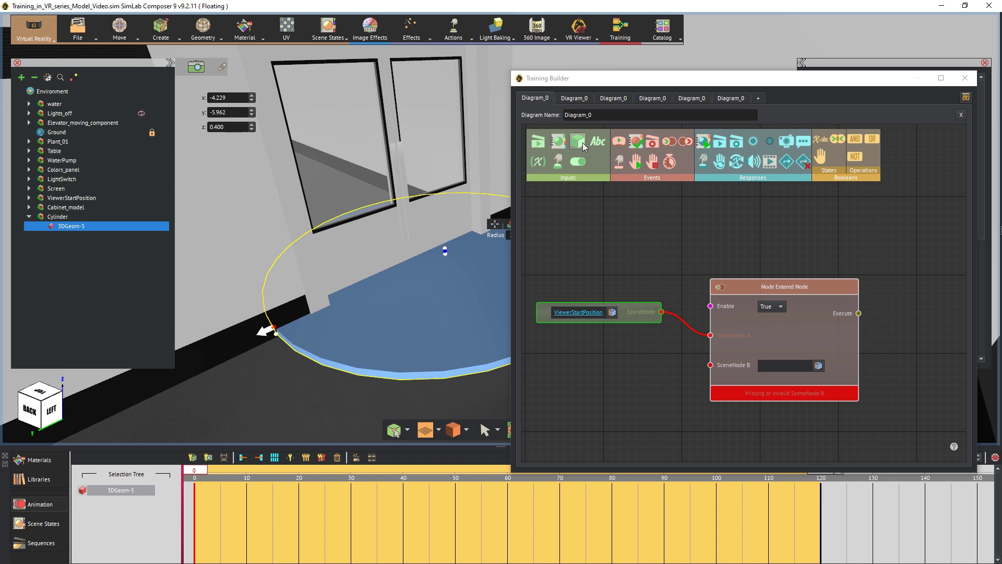
{"action": "left_click_drag", "start_coordinate": [582, 143], "coordinate": [710, 365]}
Assign 3DGeom-5 to the input, wire it to SceneNode B, and add a Play Sequence response
{"action": "left_click", "coordinate": [651, 359]}
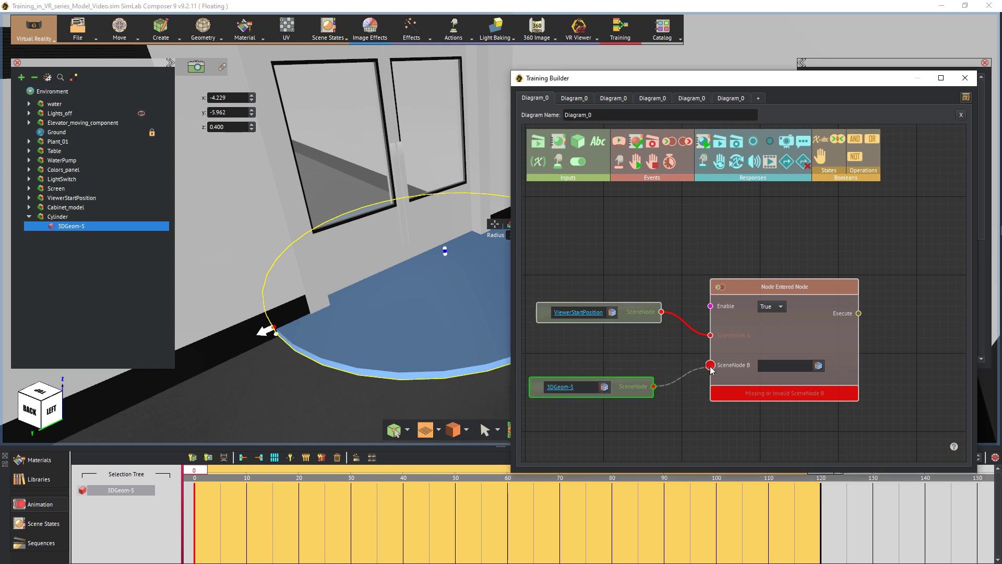
{"action": "left_click_drag", "start_coordinate": [694, 245], "coordinate": [677, 236]}
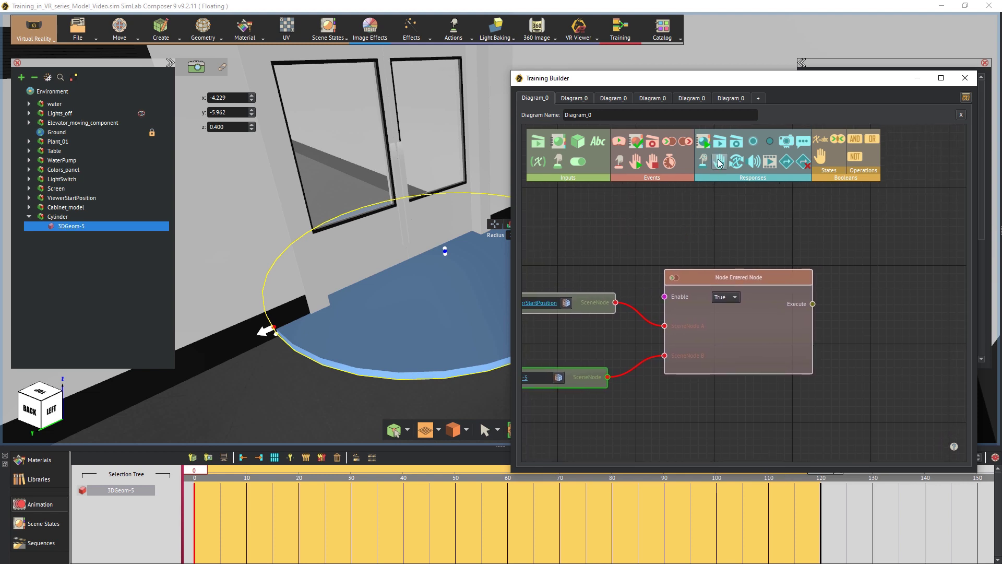
{"action": "left_click_drag", "start_coordinate": [720, 145], "coordinate": [886, 293]}
{"action": "left_click_drag", "start_coordinate": [785, 246], "coordinate": [711, 228]}
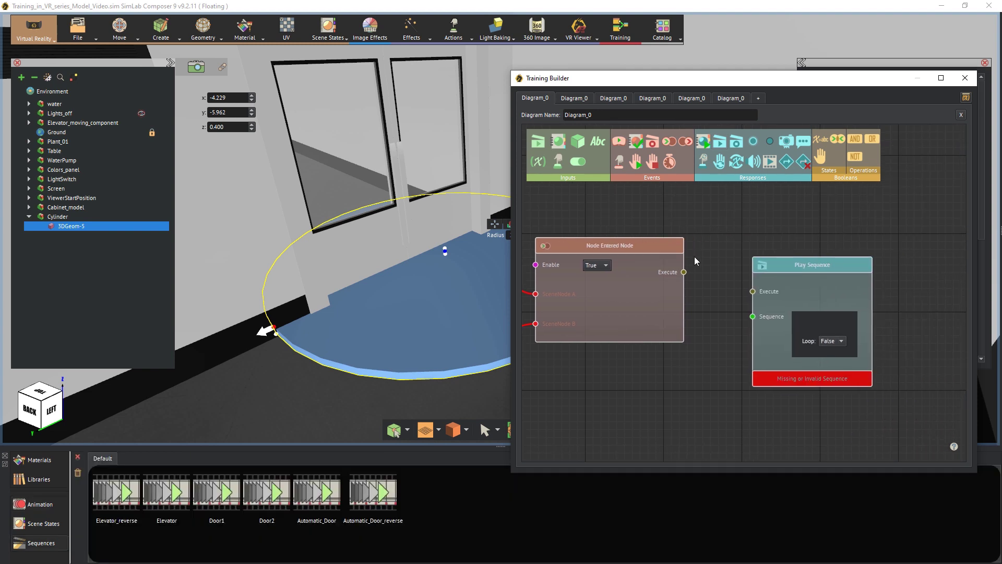
Wire Node Entered Node's Execute to Play Sequence and feed it the Automatic_Door sequence
{"action": "left_click_drag", "start_coordinate": [683, 272], "coordinate": [755, 294]}
{"action": "left_click_drag", "start_coordinate": [329, 501], "coordinate": [752, 317]}
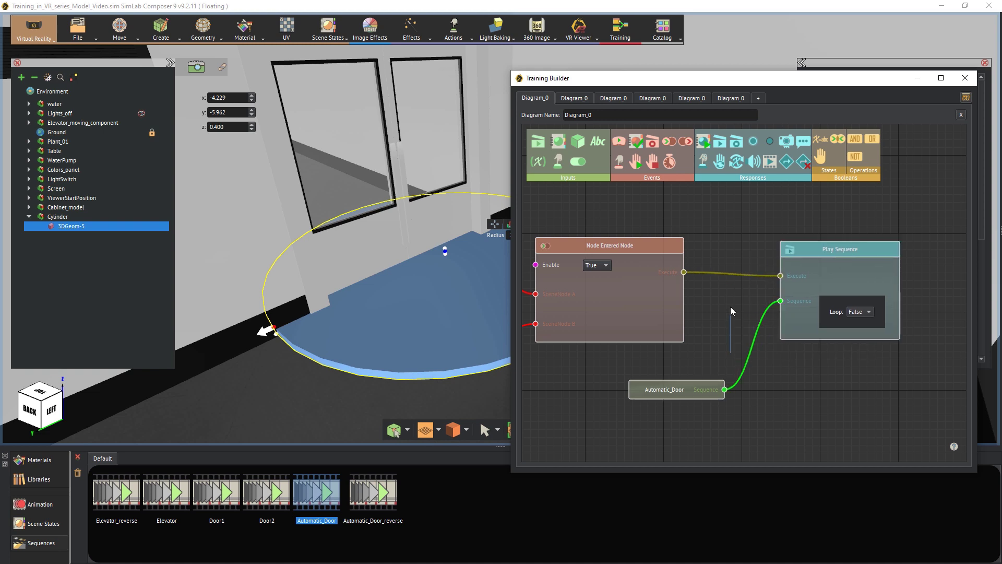
{"action": "scroll", "coordinate": [722, 306], "scroll_direction": "down", "scroll_amount": 3}
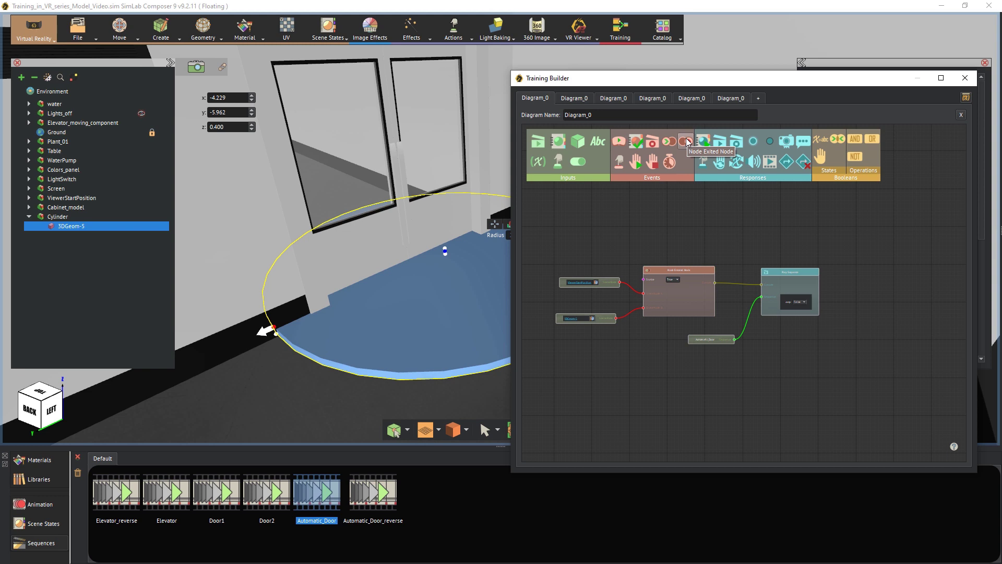
Add a Node Exited Node event fed by ViewerStartPosition and 3DGeom-5
{"action": "left_click_drag", "start_coordinate": [687, 142], "coordinate": [681, 381]}
{"action": "scroll", "coordinate": [655, 380], "scroll_direction": "up", "scroll_amount": 2}
{"action": "middle_click_drag", "start_coordinate": [644, 377], "coordinate": [673, 285]}
{"action": "left_click_drag", "start_coordinate": [622, 308], "coordinate": [696, 358]}
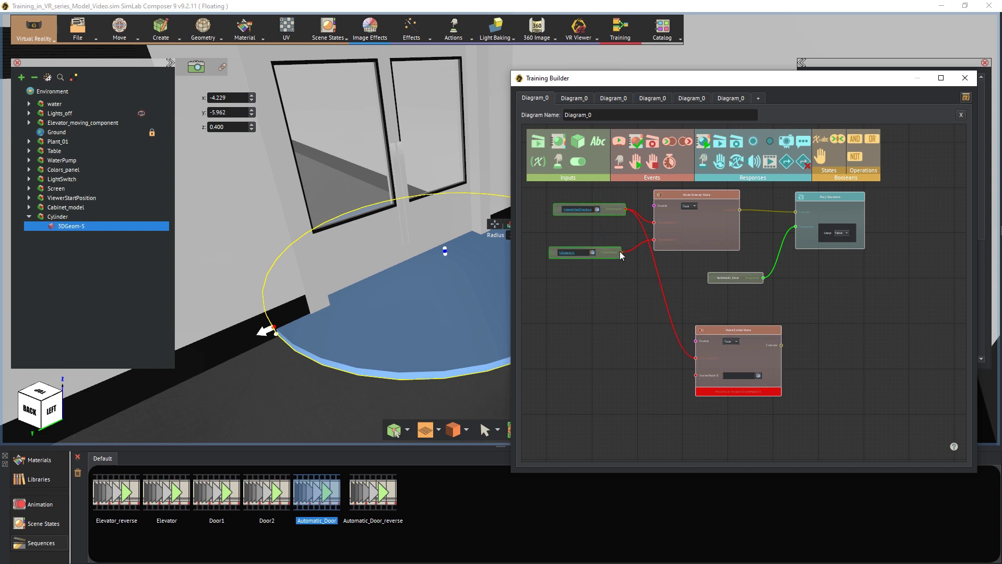
{"action": "left_click_drag", "start_coordinate": [622, 252], "coordinate": [697, 375]}
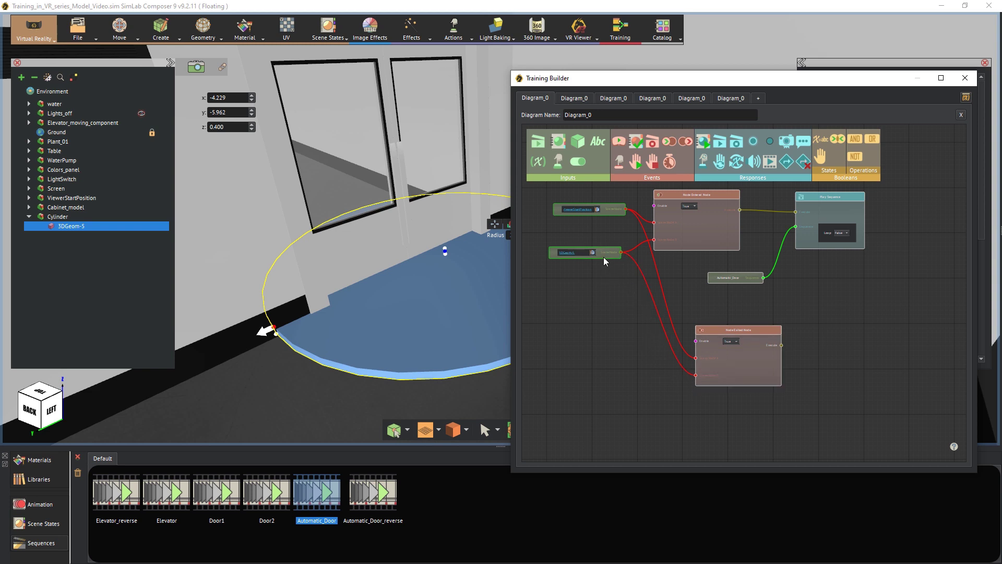
{"action": "left_click_drag", "start_coordinate": [604, 257], "coordinate": [596, 321]}
{"action": "middle_click_drag", "start_coordinate": [674, 299], "coordinate": [643, 301]}
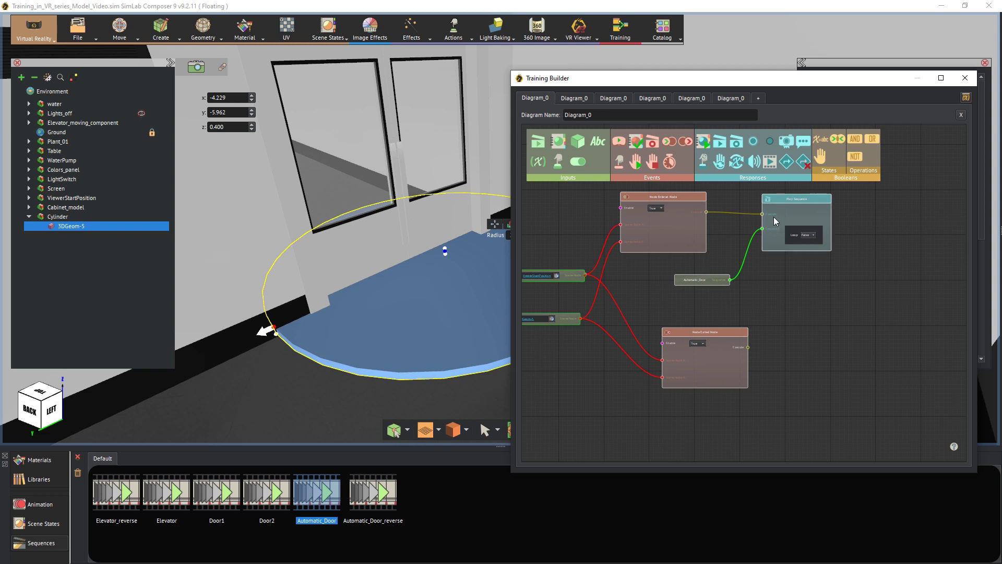
Have Node Exited Node trigger a second Play Sequence playing Automatic_Door_reverse
{"action": "left_click_drag", "start_coordinate": [720, 140], "coordinate": [795, 363]}
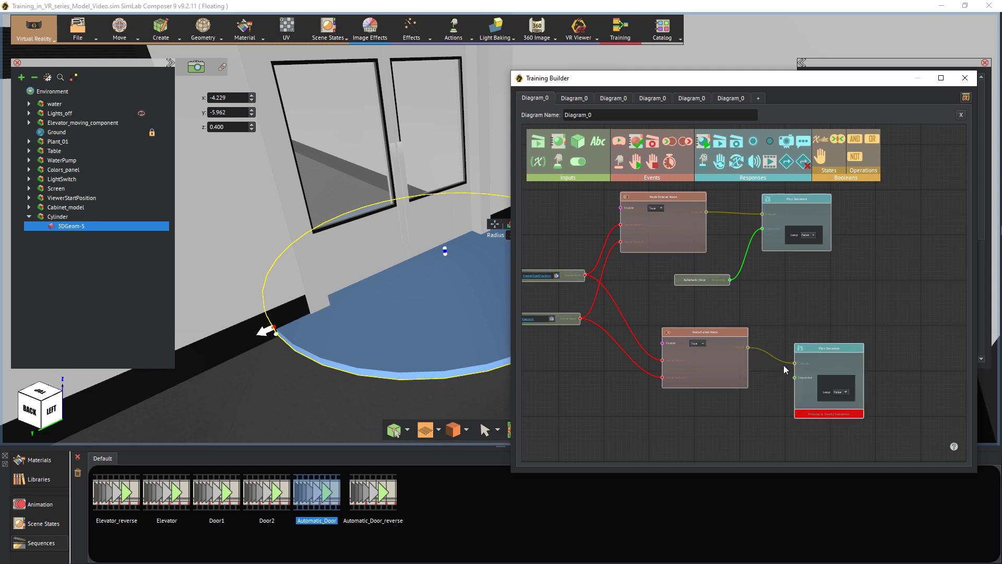
{"action": "left_click_drag", "start_coordinate": [386, 500], "coordinate": [398, 493]}
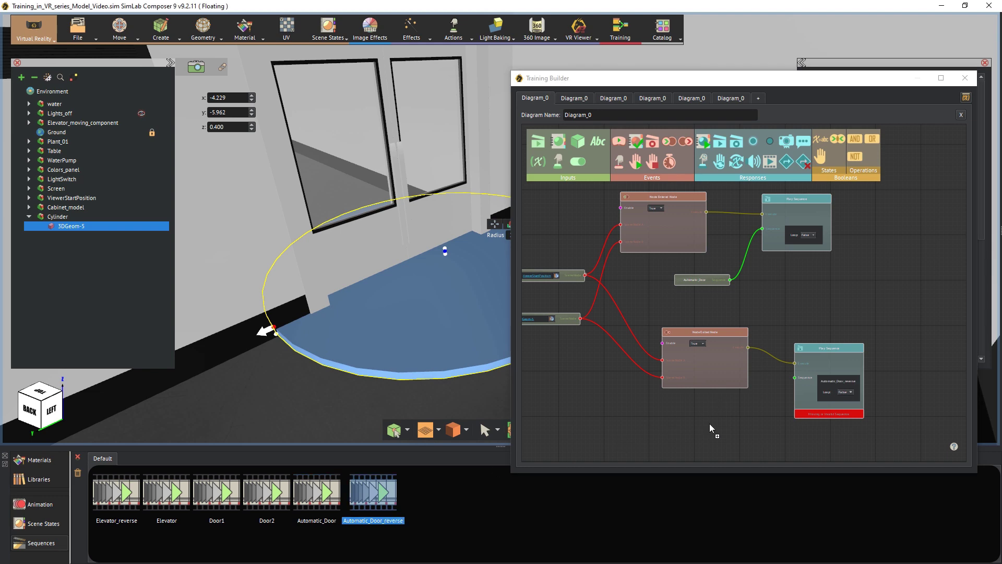
{"action": "left_click_drag", "start_coordinate": [709, 424], "coordinate": [710, 424]}
{"action": "left_click_drag", "start_coordinate": [774, 426], "coordinate": [794, 378]}
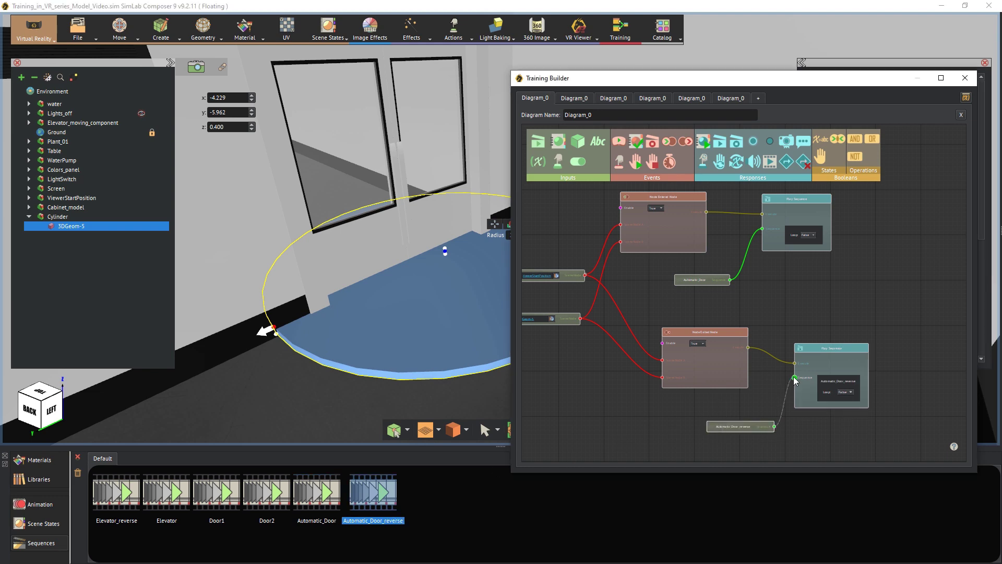
{"action": "double_click", "coordinate": [660, 80]}
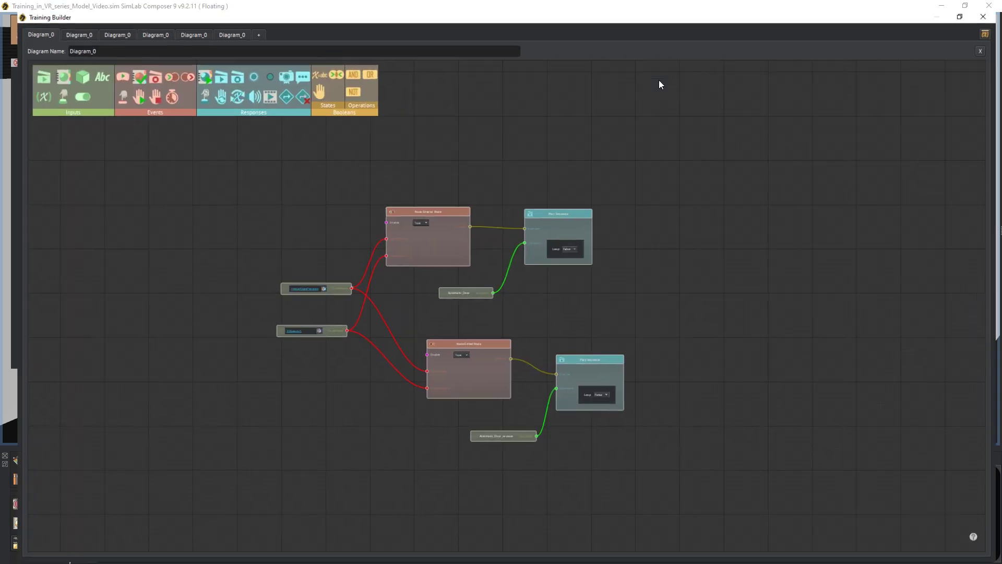
{"action": "scroll", "coordinate": [498, 312], "scroll_direction": "up", "scroll_amount": 3}
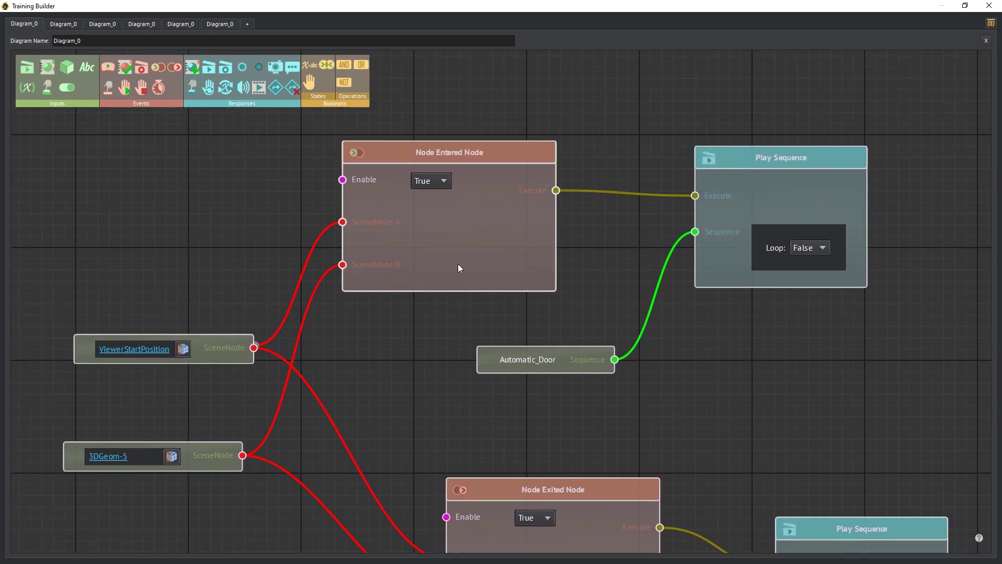
{"action": "middle_click_drag", "start_coordinate": [671, 347], "coordinate": [655, 219]}
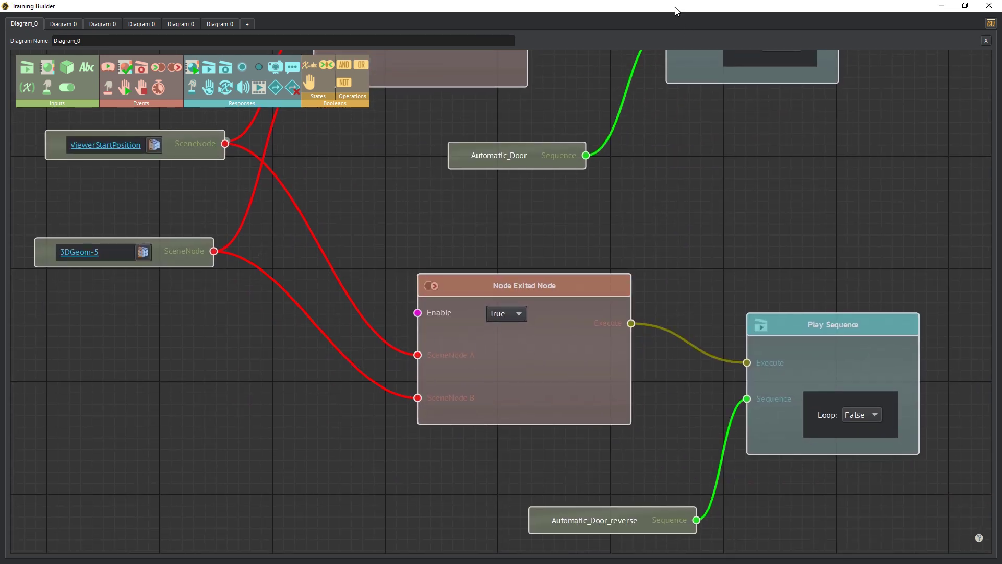
{"action": "left_click_drag", "start_coordinate": [675, 10], "coordinate": [760, 222]}
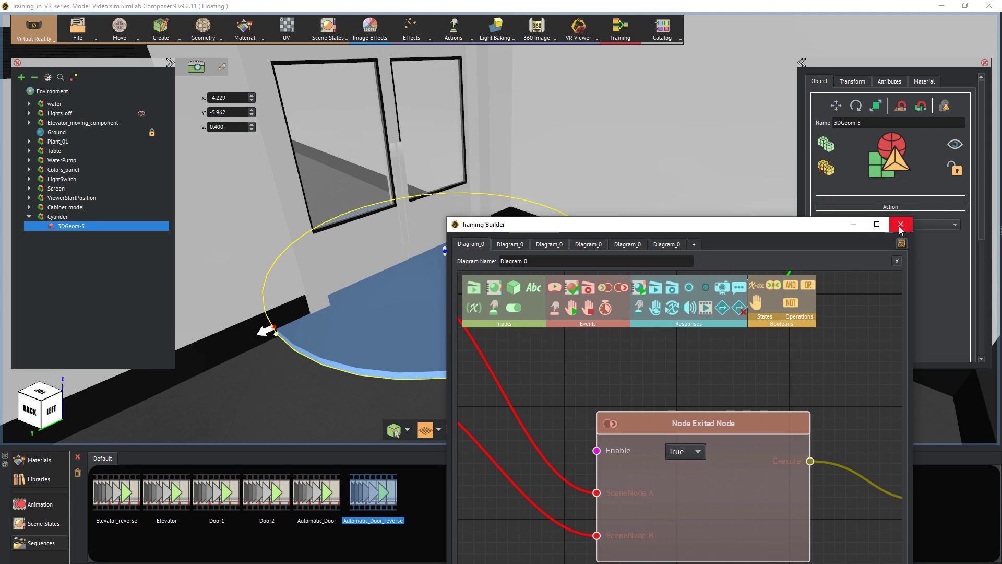
Close the Training Builder and bring up the 3DGeom-5 cylinder's material settings
{"action": "left_click", "coordinate": [901, 224]}
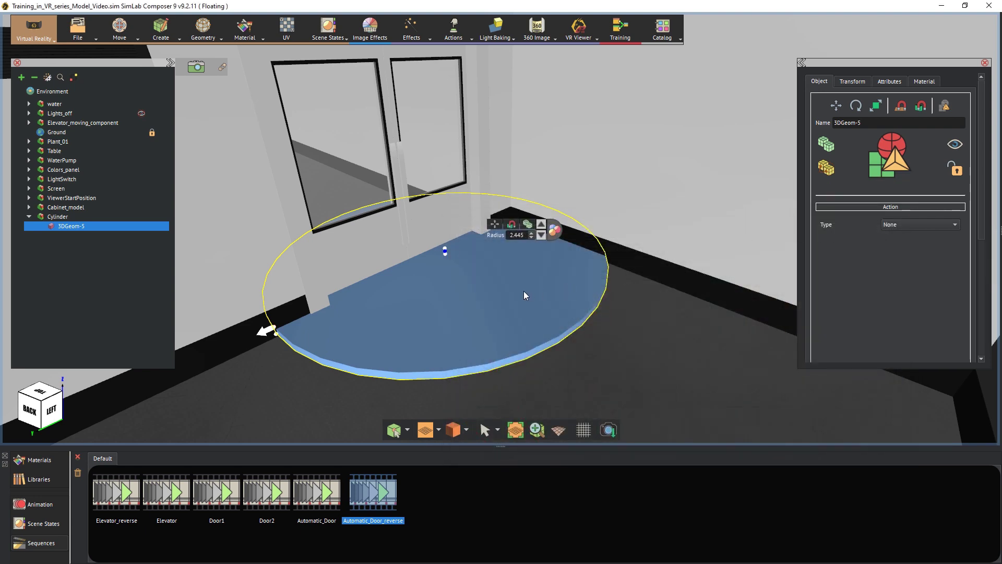
{"action": "left_click", "coordinate": [921, 83]}
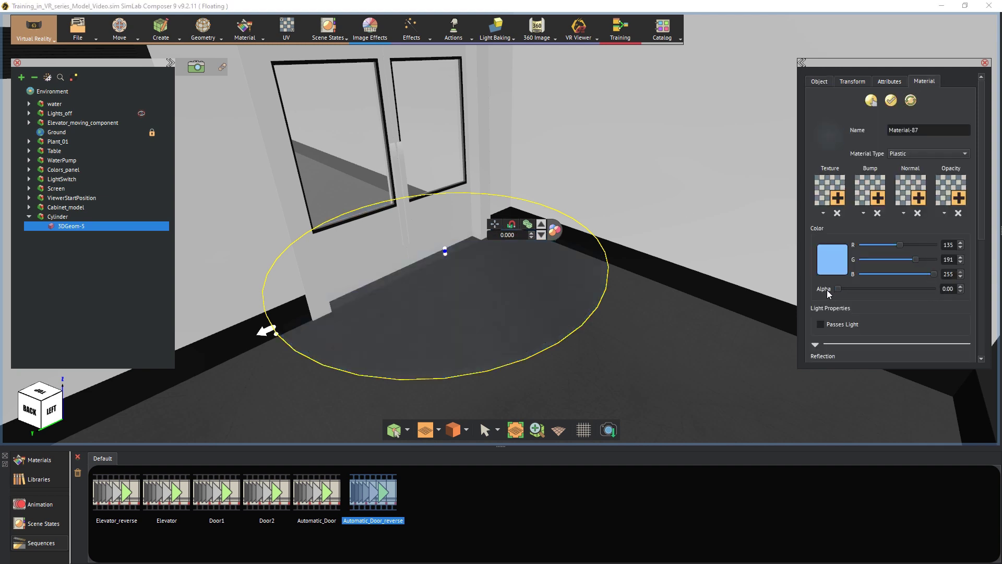
Launch Show in Viewer from the VR Viewer menu and pick Desktop mode to preview the door triggers
{"action": "left_click", "coordinate": [582, 27]}
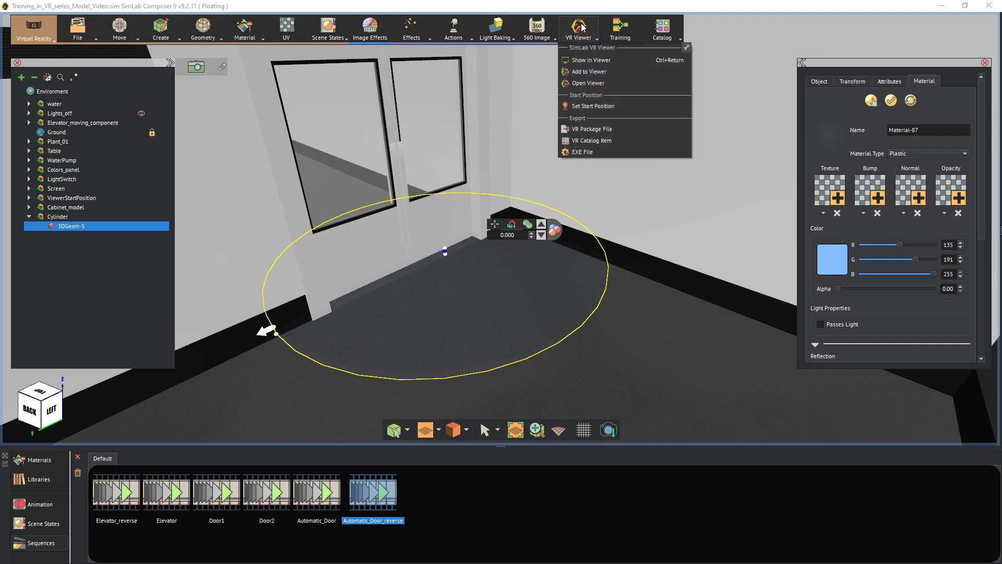
{"action": "left_click", "coordinate": [584, 62]}
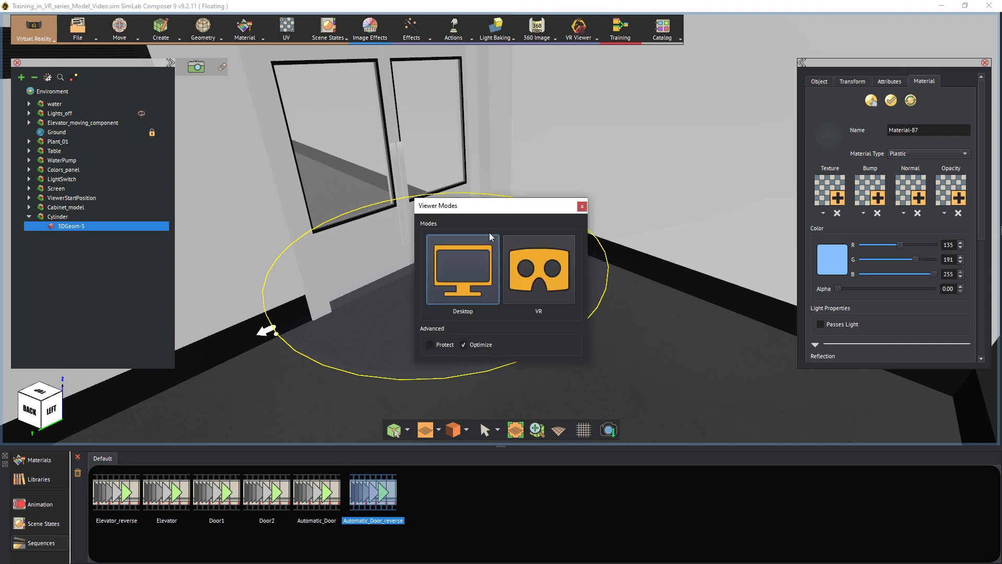
{"action": "left_click", "coordinate": [474, 256]}
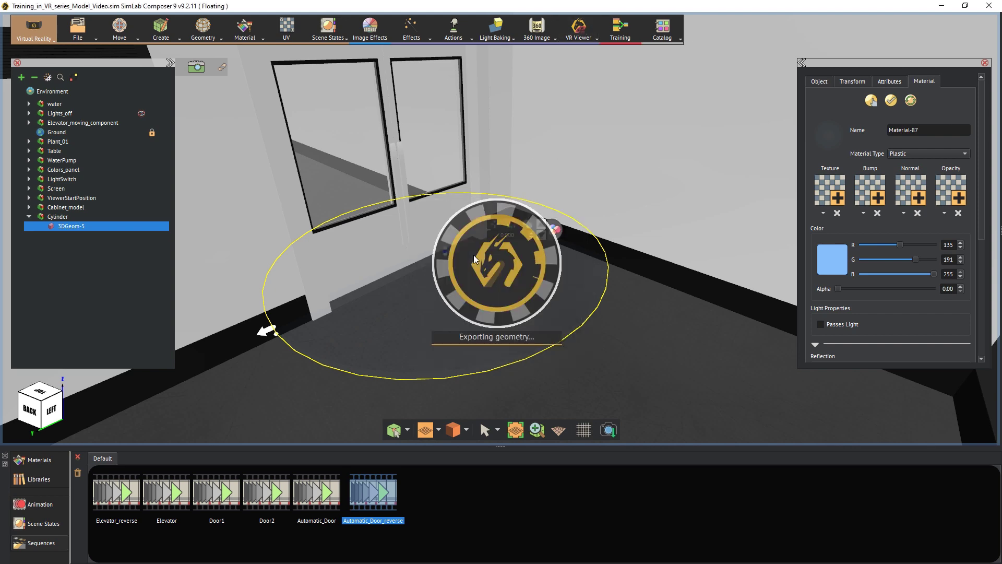